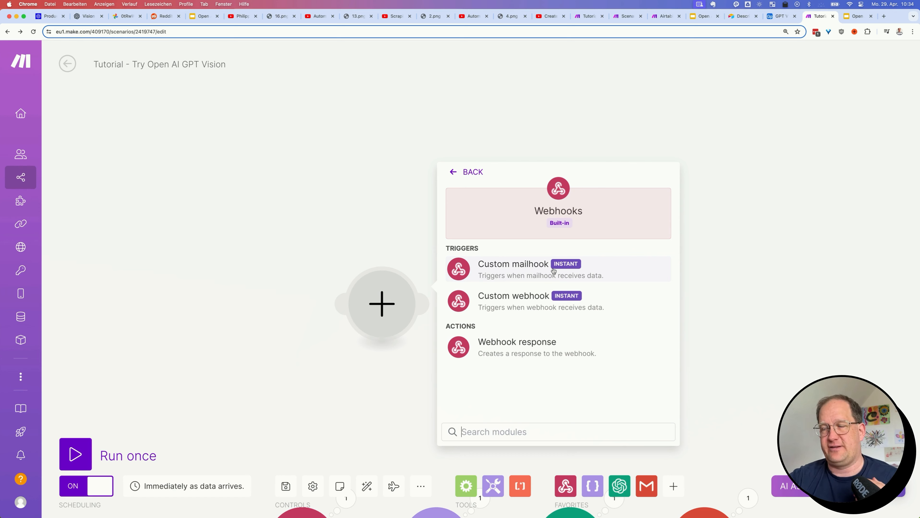
- Add a Custom mailhook trigger to the scenario using the Test webhook, and copy its mail address
left_click(553, 271)
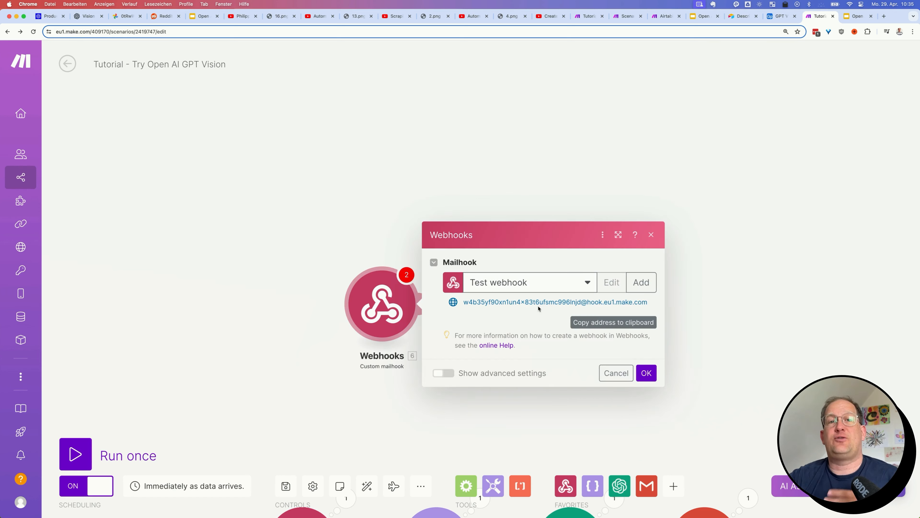
left_click(582, 322)
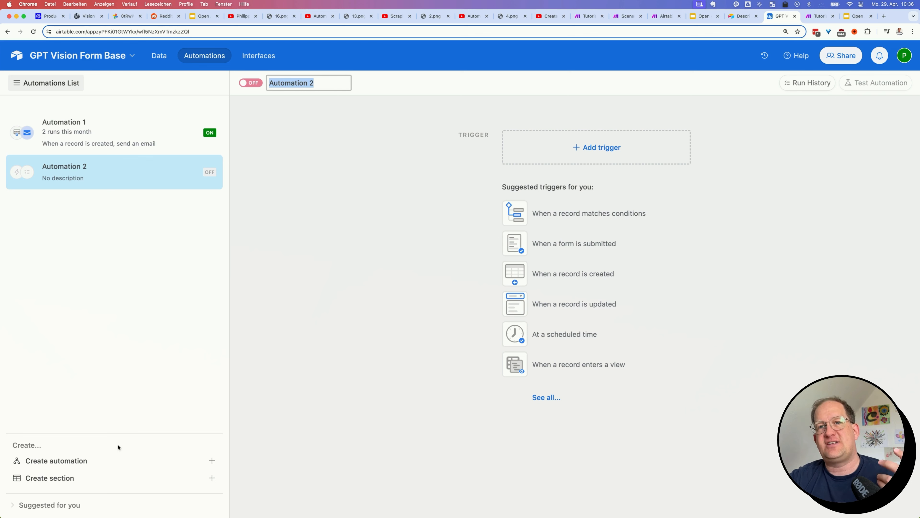
- In Airtable, trigger Automation 2 on submission of GPT Vision Table's "Describe image using Open AI GPT Vision" form, and add a Send email action
left_click(577, 146)
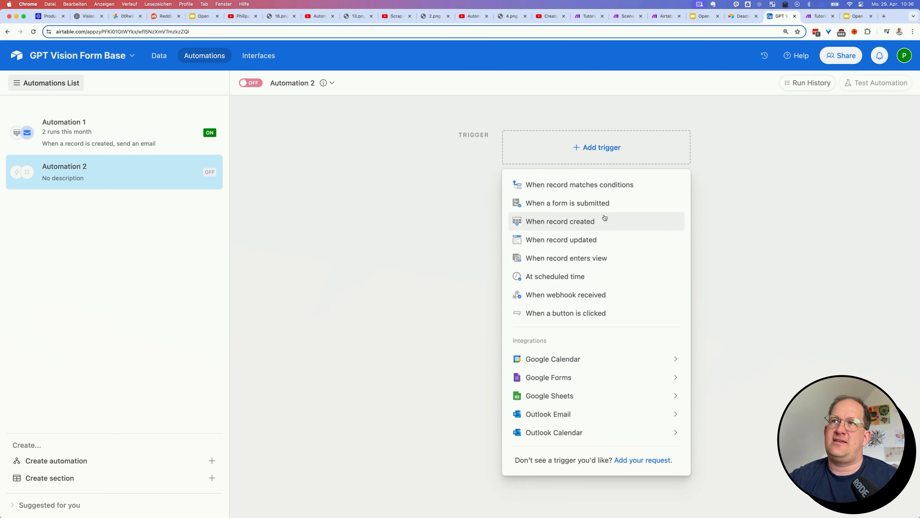
left_click(630, 204)
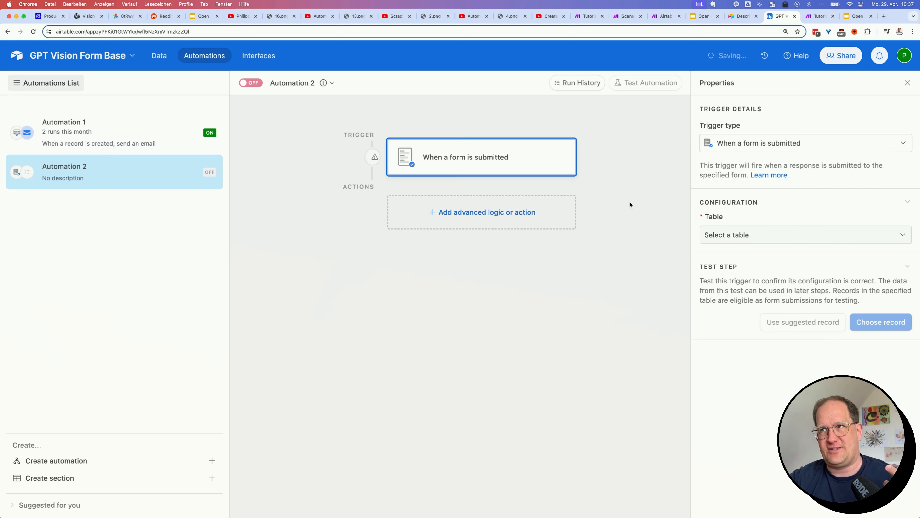
left_click(831, 241)
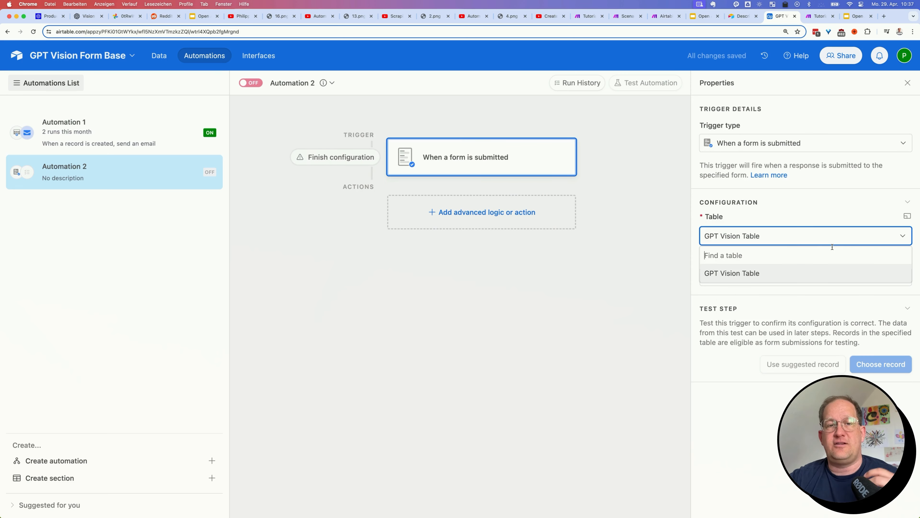
left_click(774, 293)
left_click(791, 279)
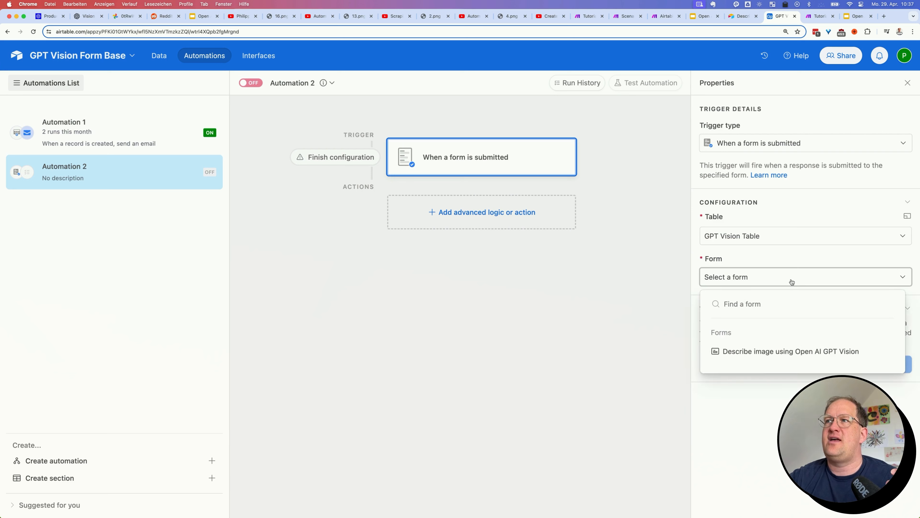
left_click(780, 352)
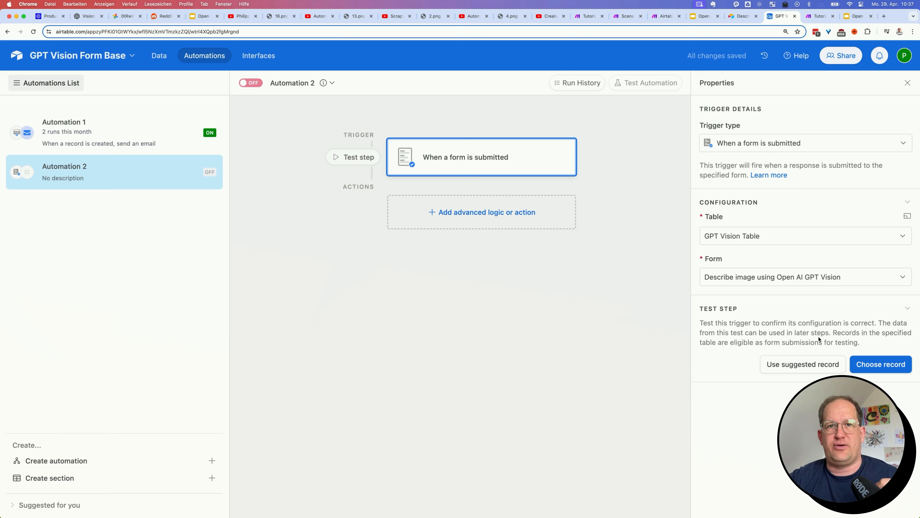
left_click(509, 218)
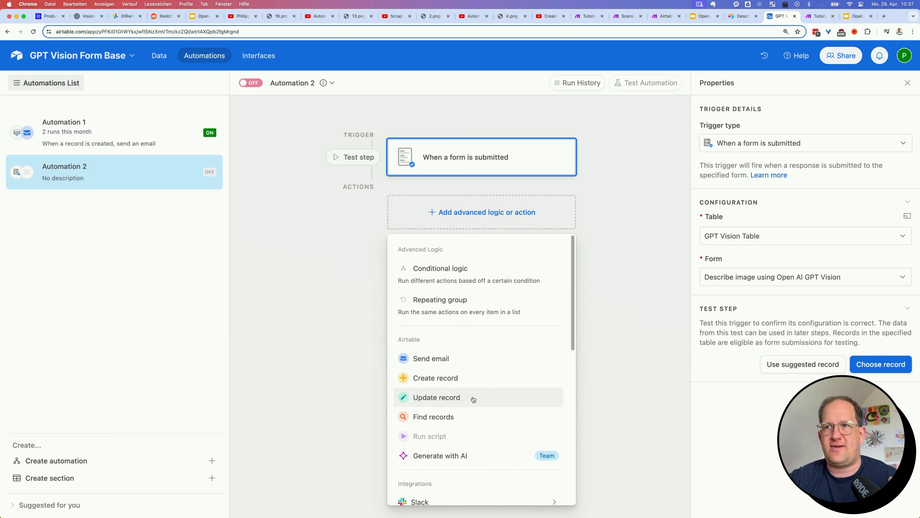
left_click(478, 362)
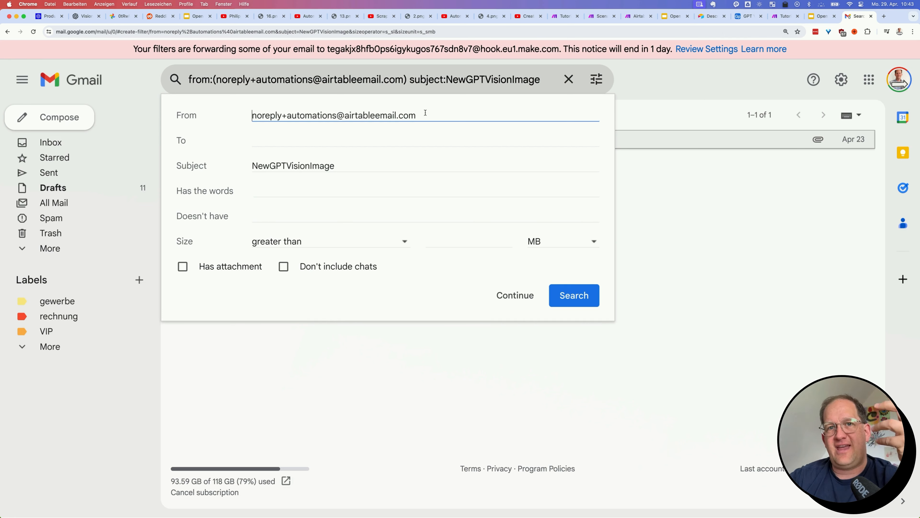
- Review the search criteria and forwarding actions of the NewGPTVisionImage mail filter in Gmail, and leave it without updating
left_click(308, 165)
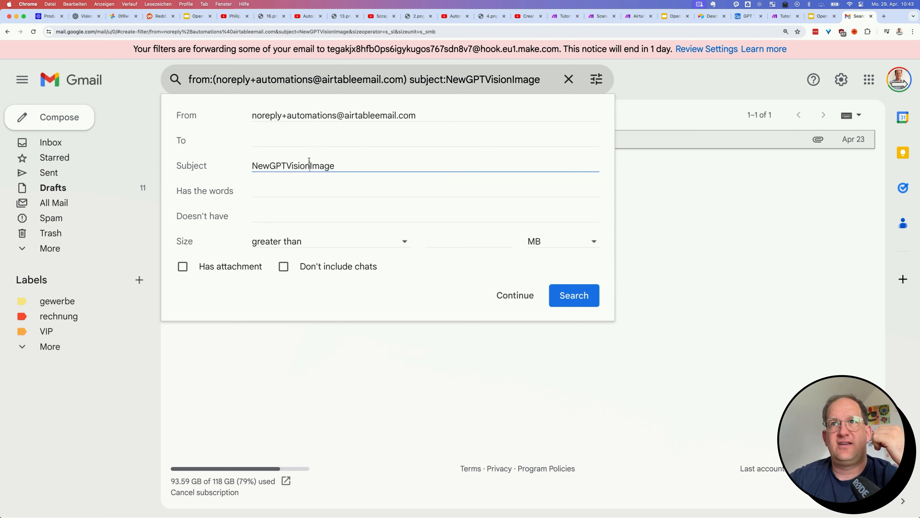
double_click(308, 166)
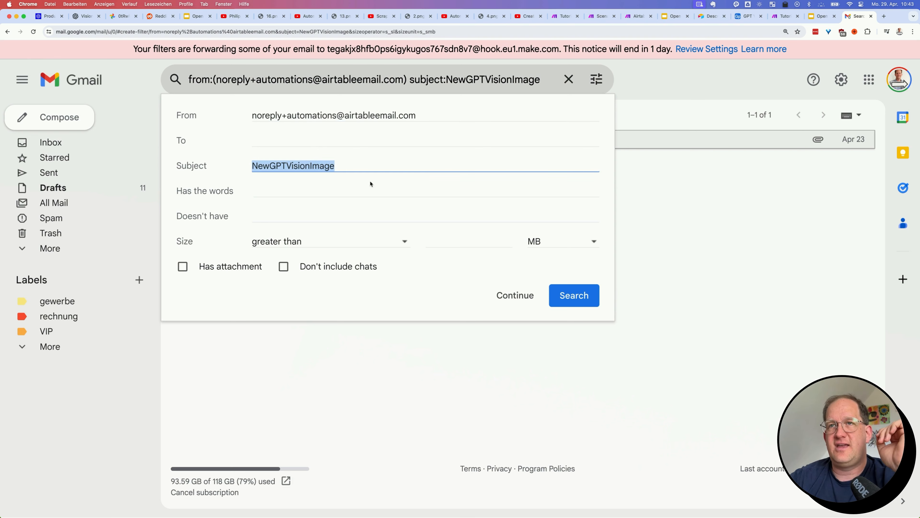
left_click(499, 295)
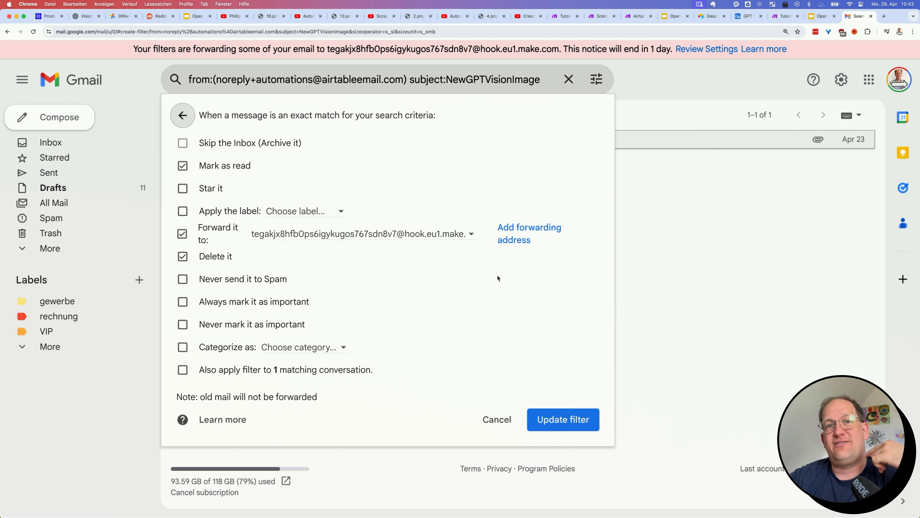
left_click(496, 420)
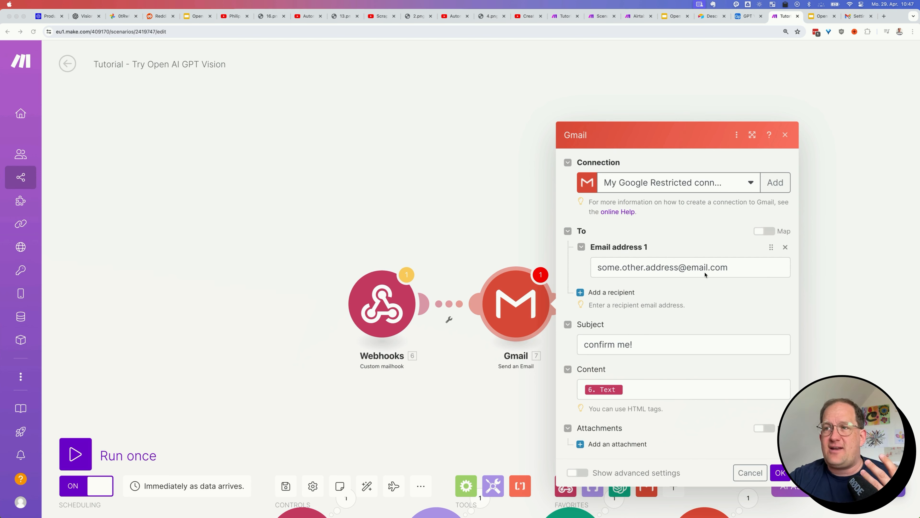
- In Make, review the mailhook values available for the confirmation email's content, and delete the Gmail module that sends it
left_click(643, 389)
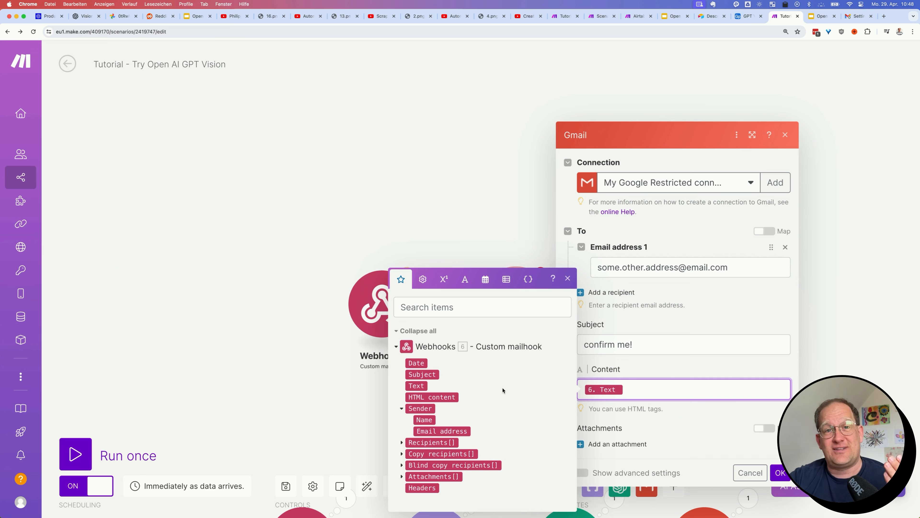
left_click(401, 203)
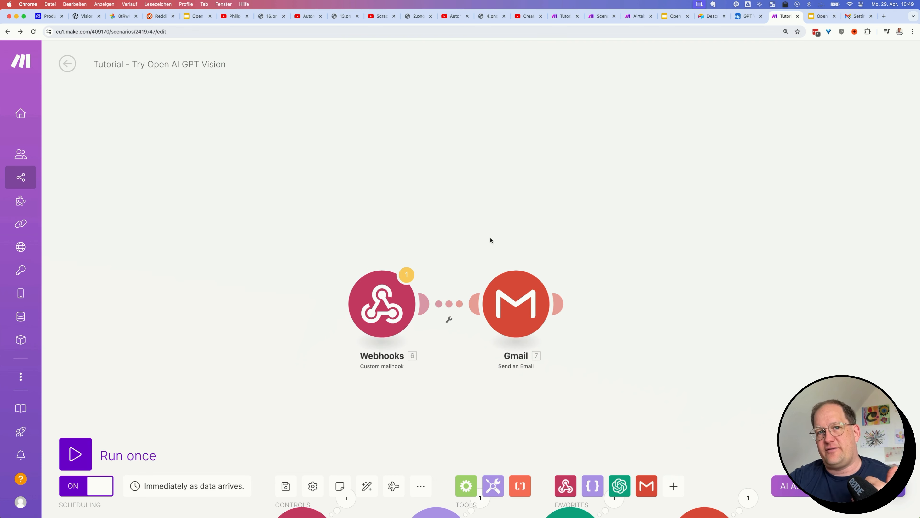
right_click(514, 310)
left_click(539, 437)
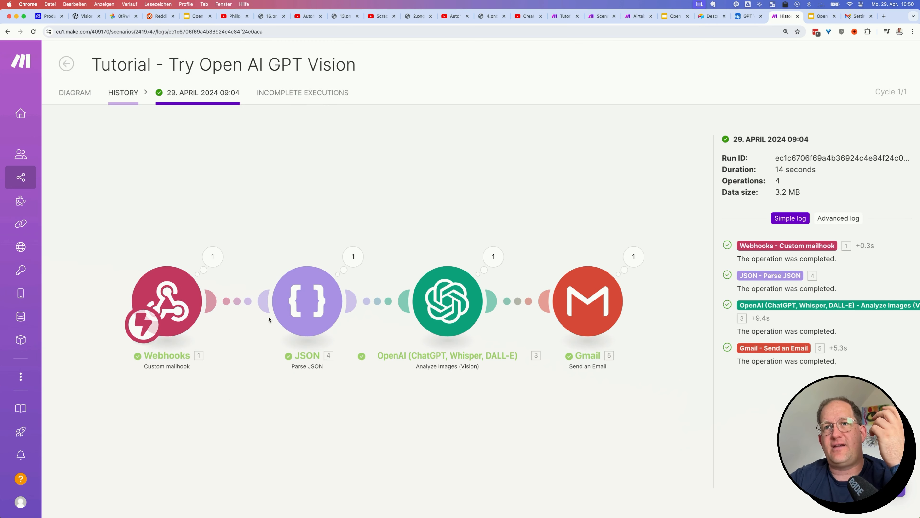
- Examine the Parse JSON output in the run history and the prompt and image file mapping of the OpenAI vision module
left_click(353, 256)
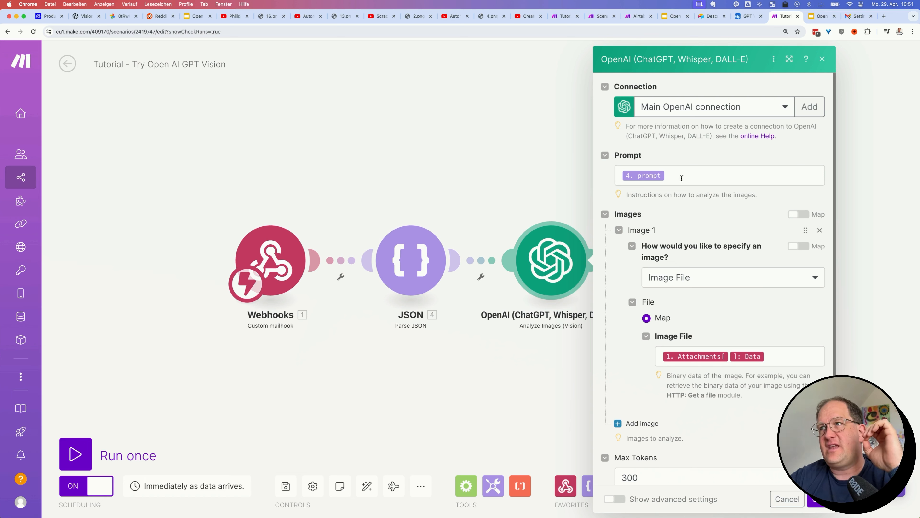
scroll(782, 306, "down", 2)
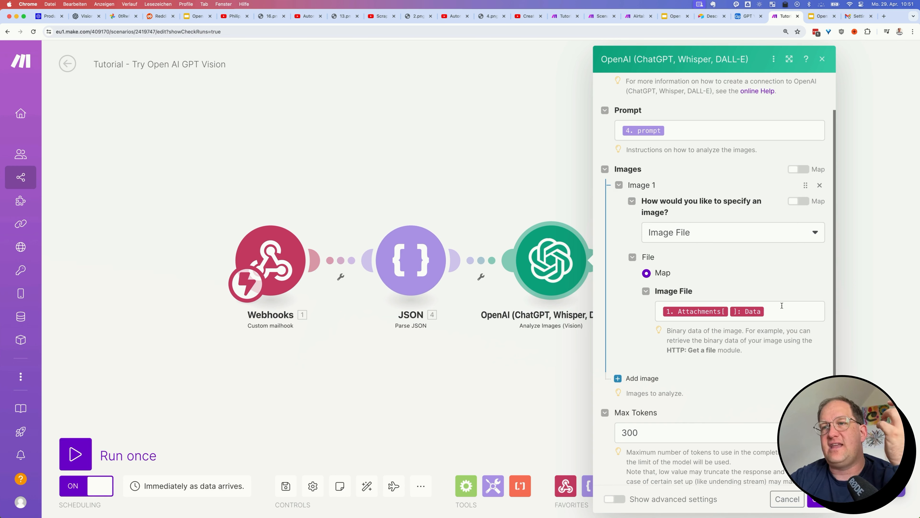
scroll(782, 305, "down", 2)
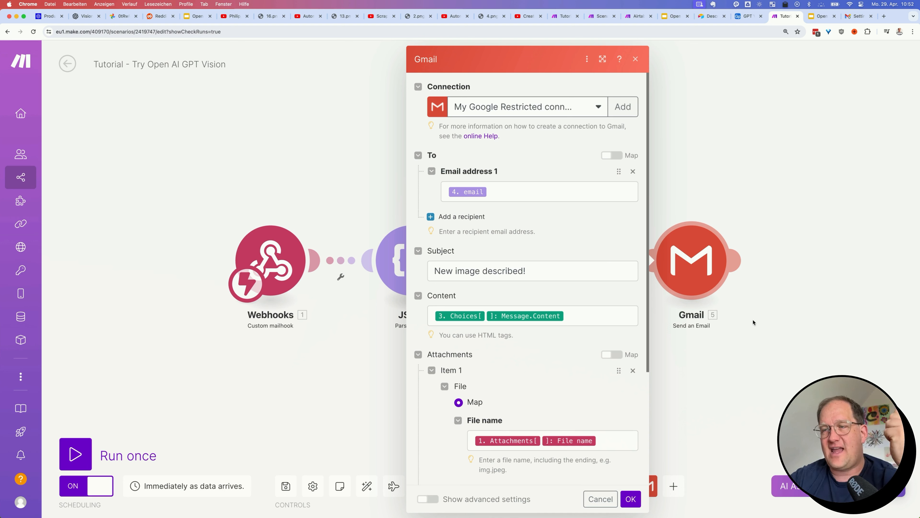
- Examine how the Gmail module maps the recipient, subject, content and image attachment of the result email
left_click(560, 197)
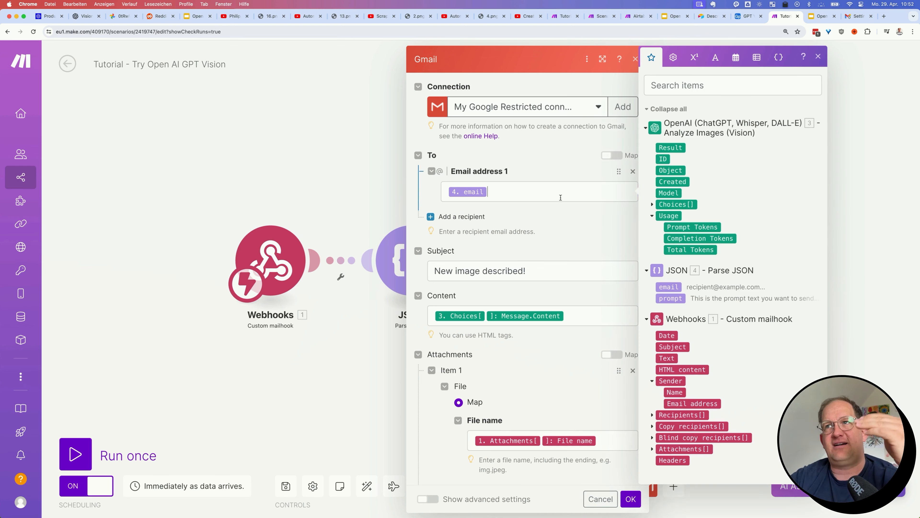
left_click(560, 277)
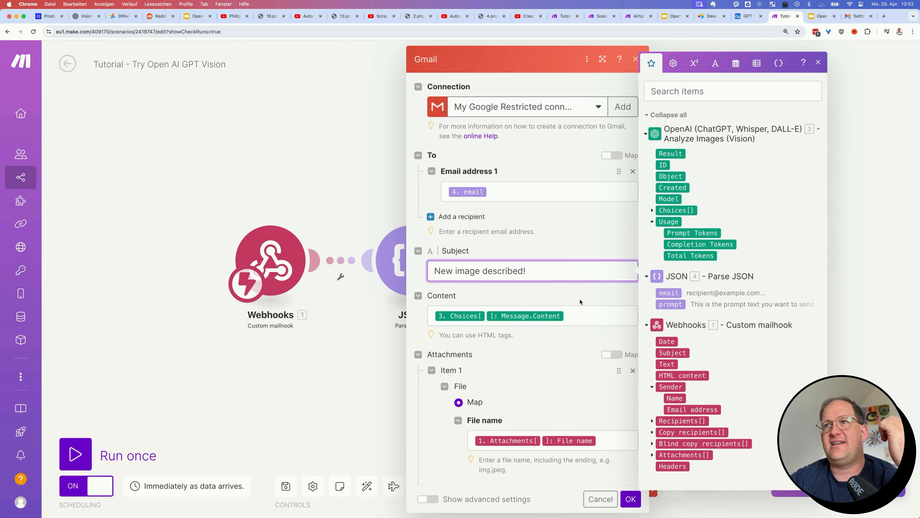
left_click(583, 308)
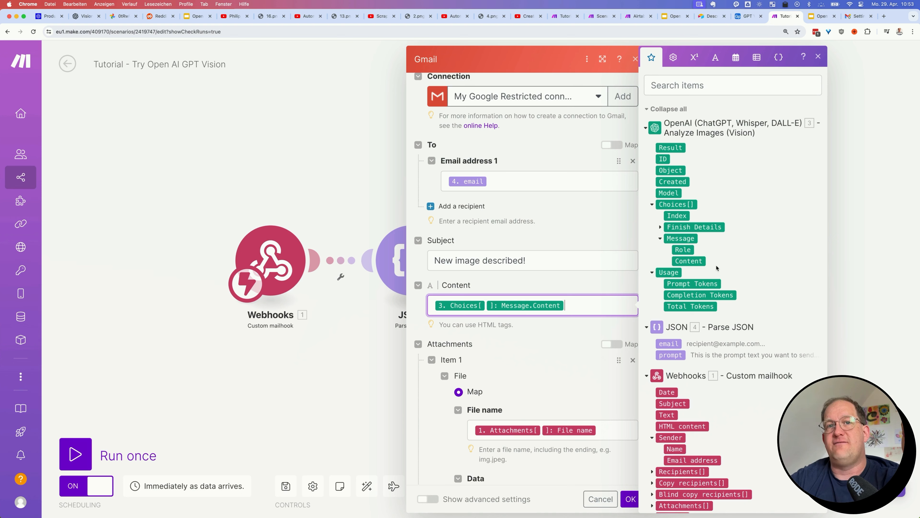
scroll(600, 363, "down", 3)
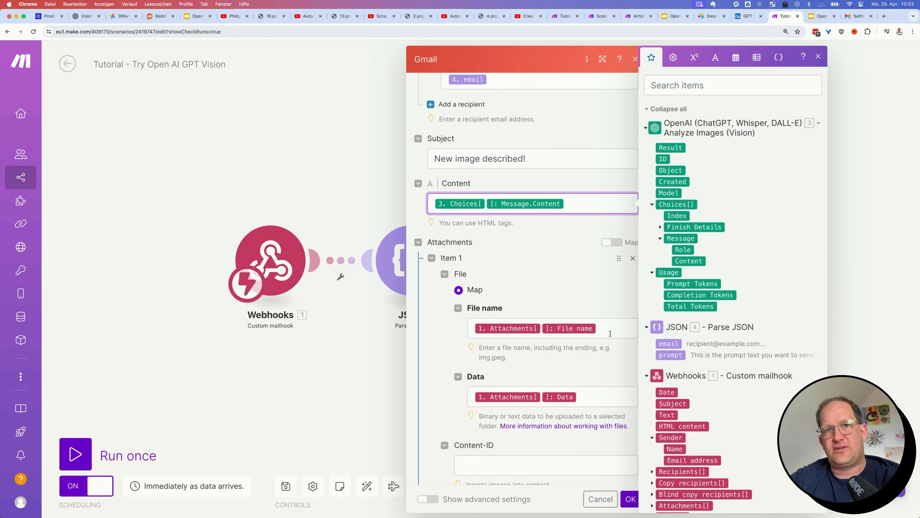
scroll(604, 366, "down", 1)
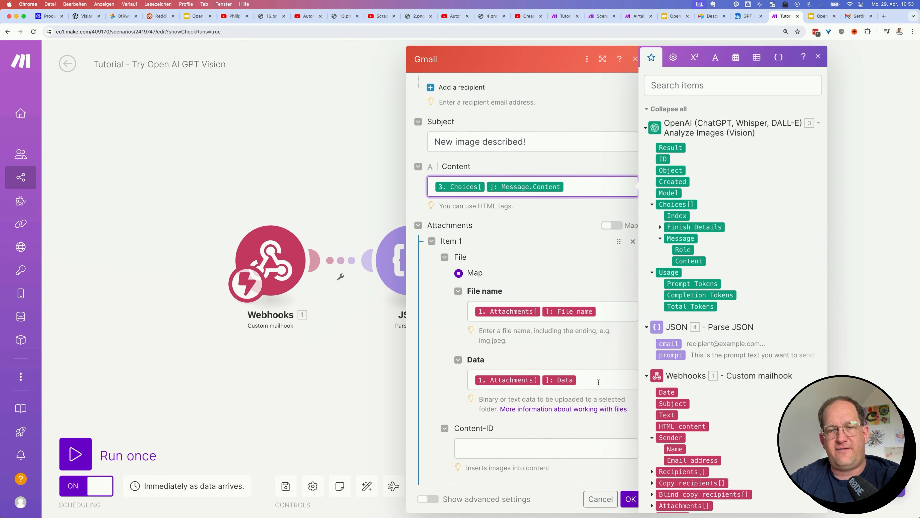
scroll(599, 382, "down", 1)
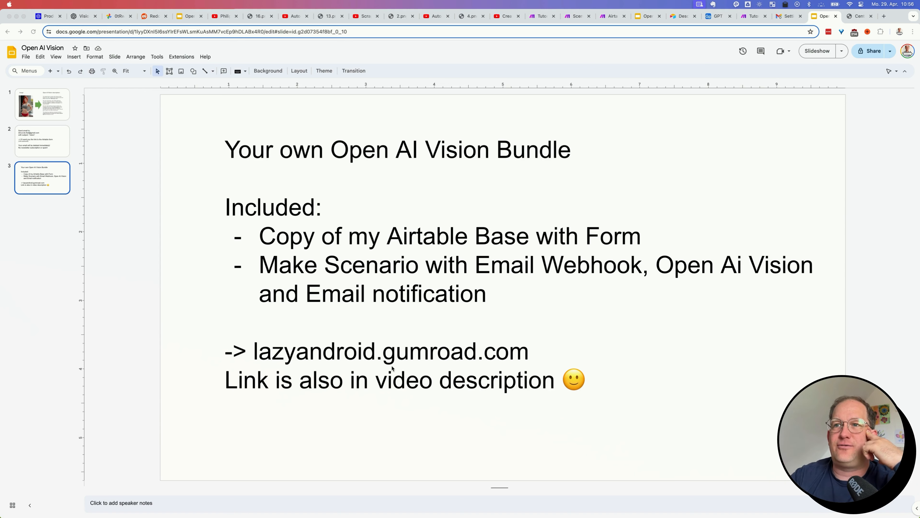
- Switch to the GPT Vision Form Base in Airtable and look through its automations and form interface
left_click(719, 16)
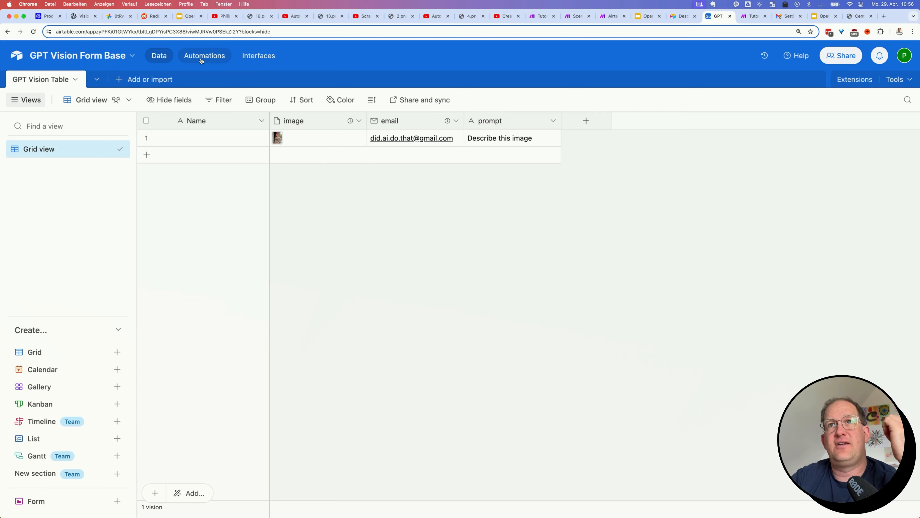
left_click(208, 58)
left_click(257, 59)
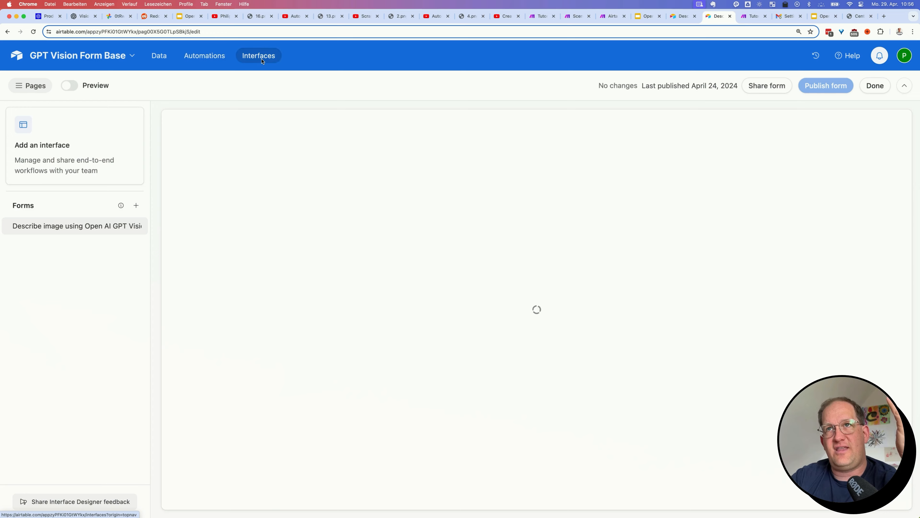